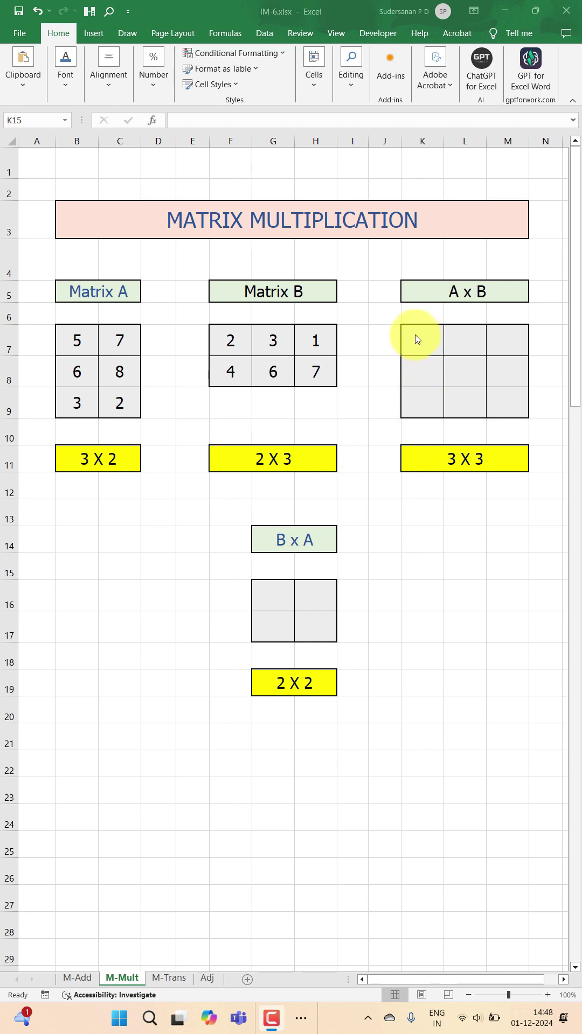
Enter =MMULT(B7:C9,F7:H8) as an array formula across the empty A x B result grid.
drag(443, 347, 511, 402)
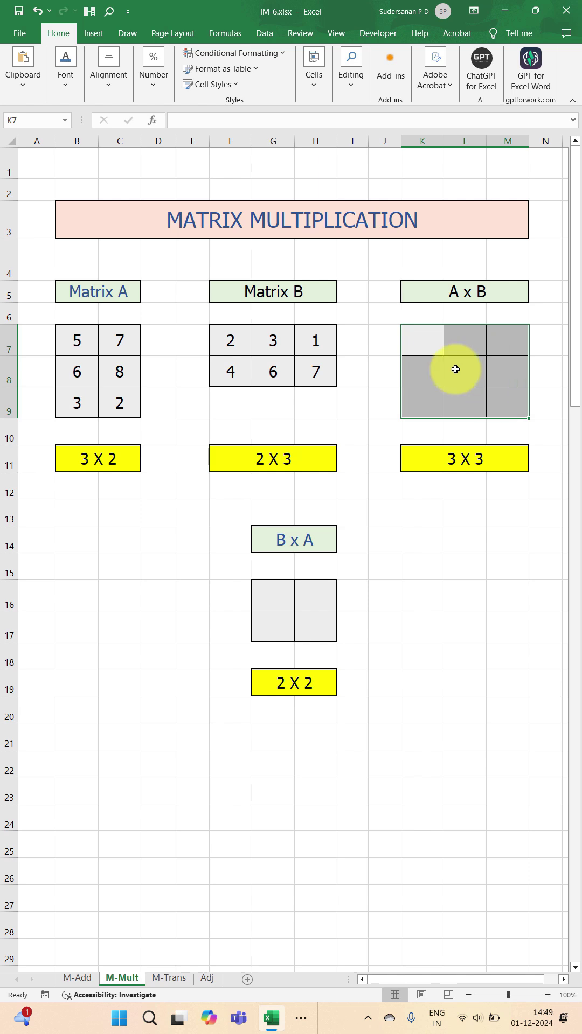
text(=)
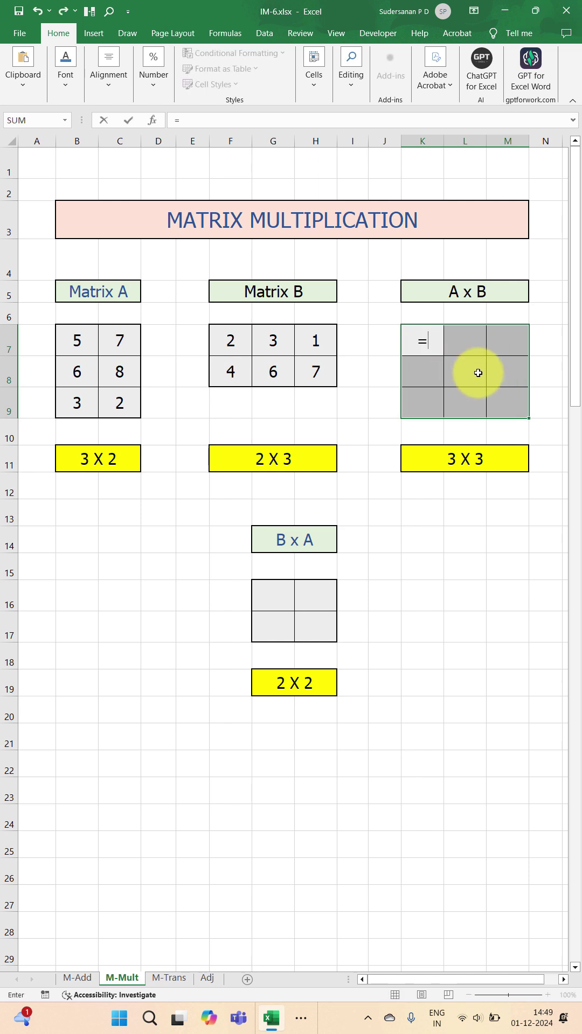
text(mm)
key(Tab)
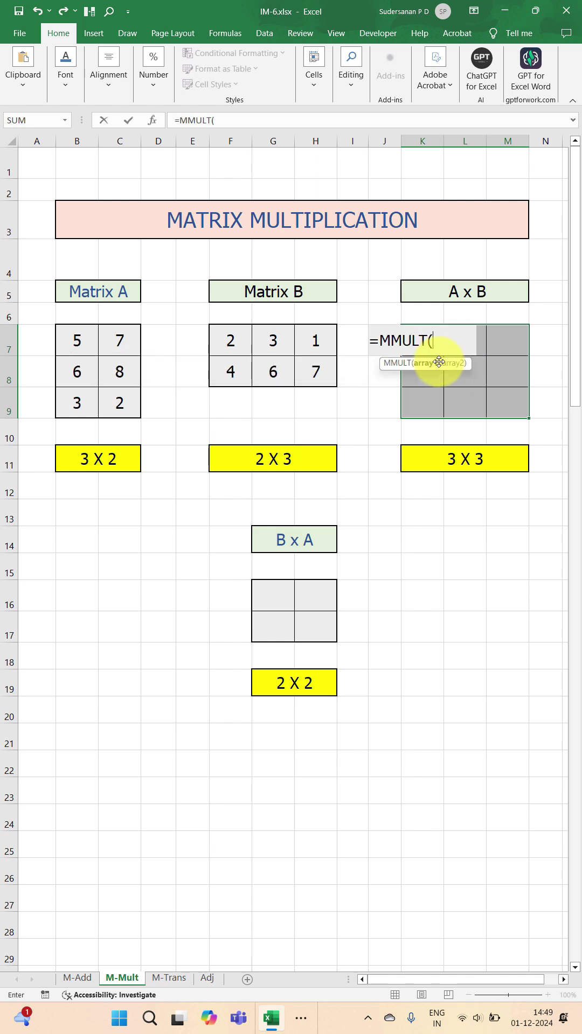
mouse_move(78, 340)
mouse_down()
mouse_move(126, 387)
mouse_move(122, 401)
mouse_up()
text(,)
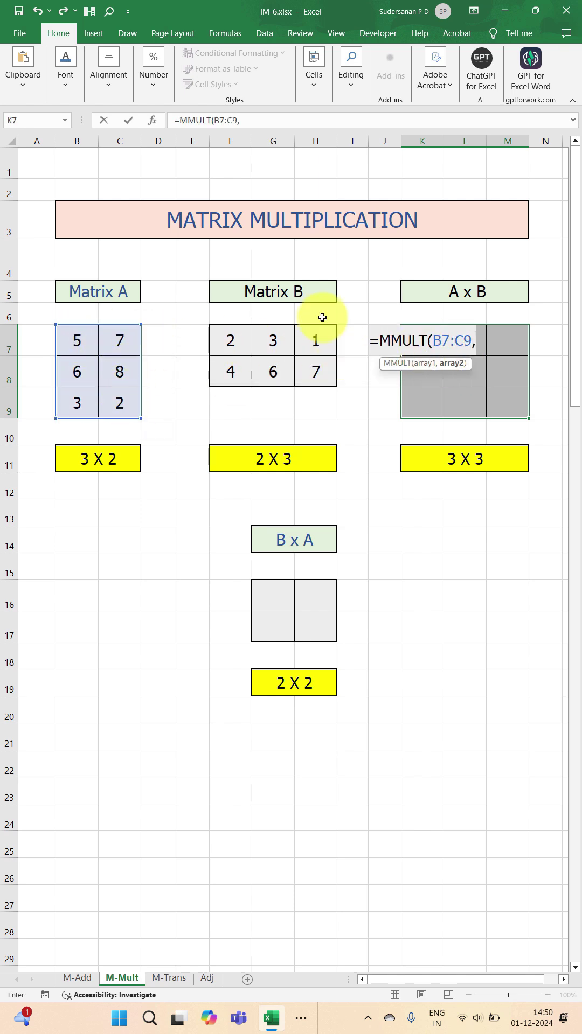
drag(243, 337, 321, 370)
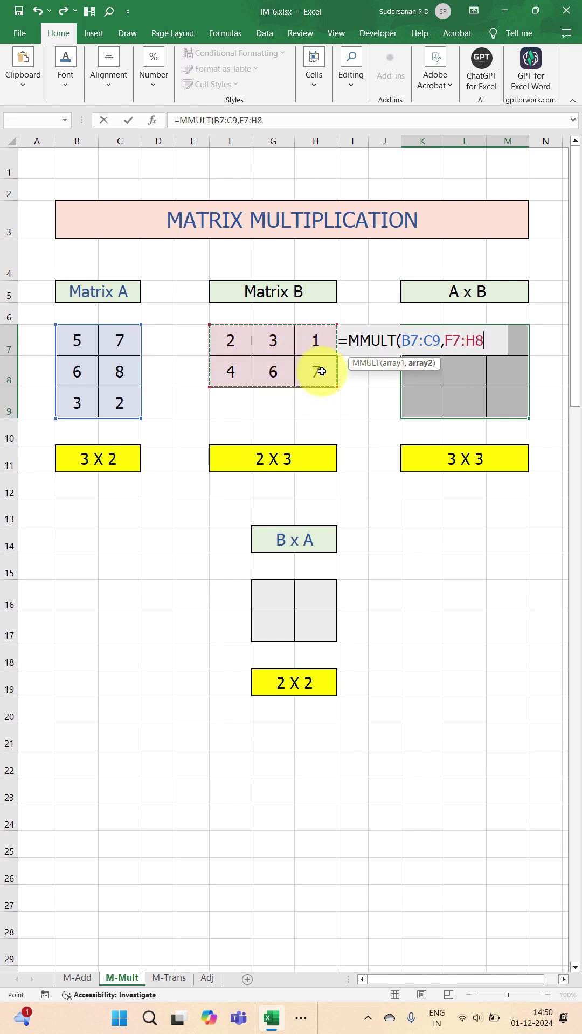
text())
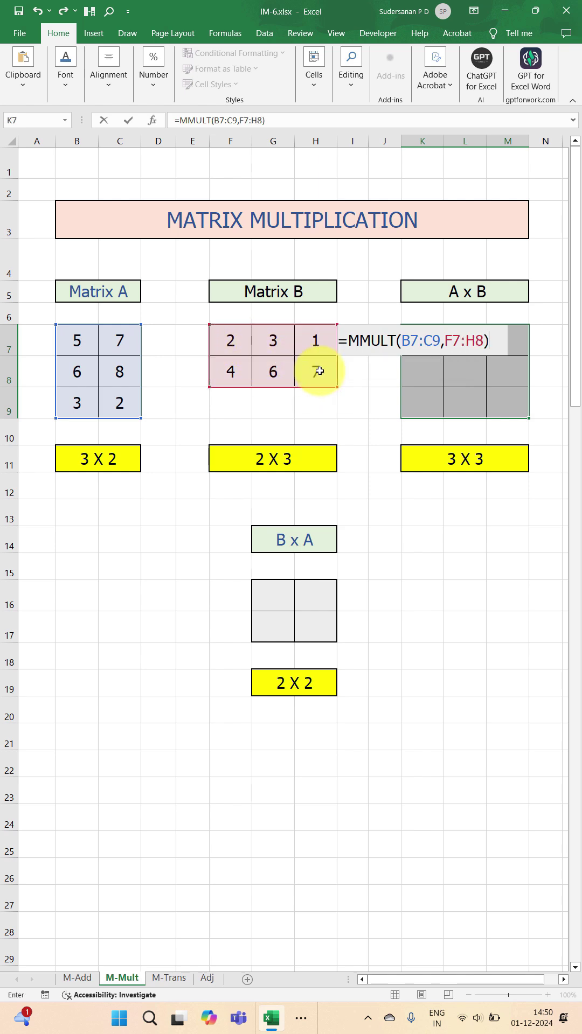
key(ctrl+shift+Return)
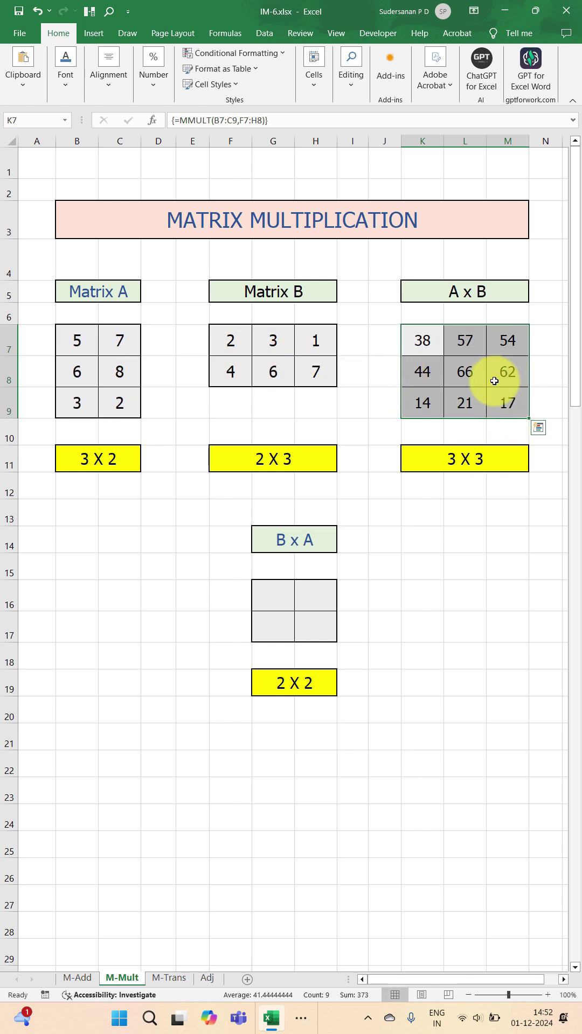
click(508, 540)
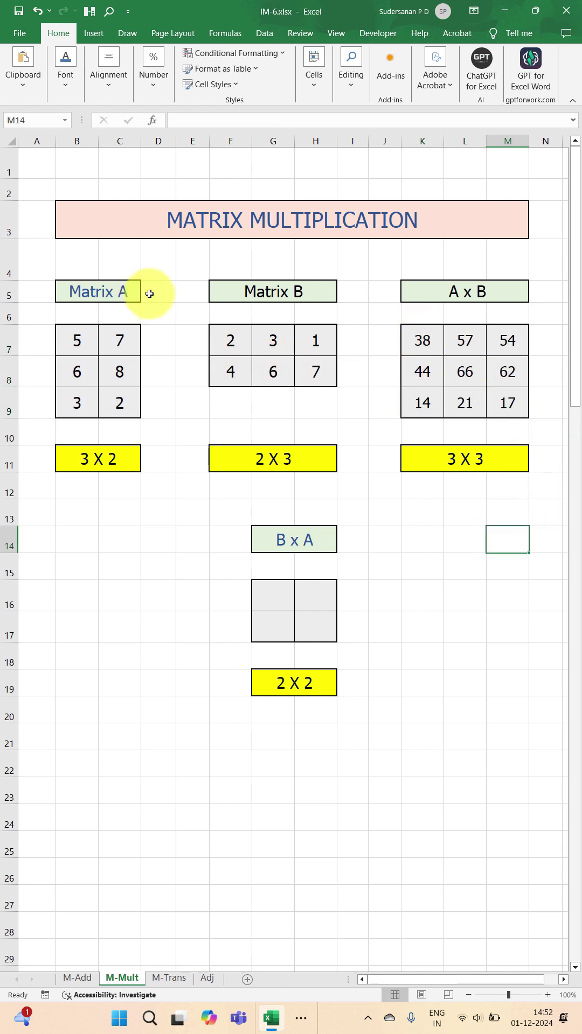